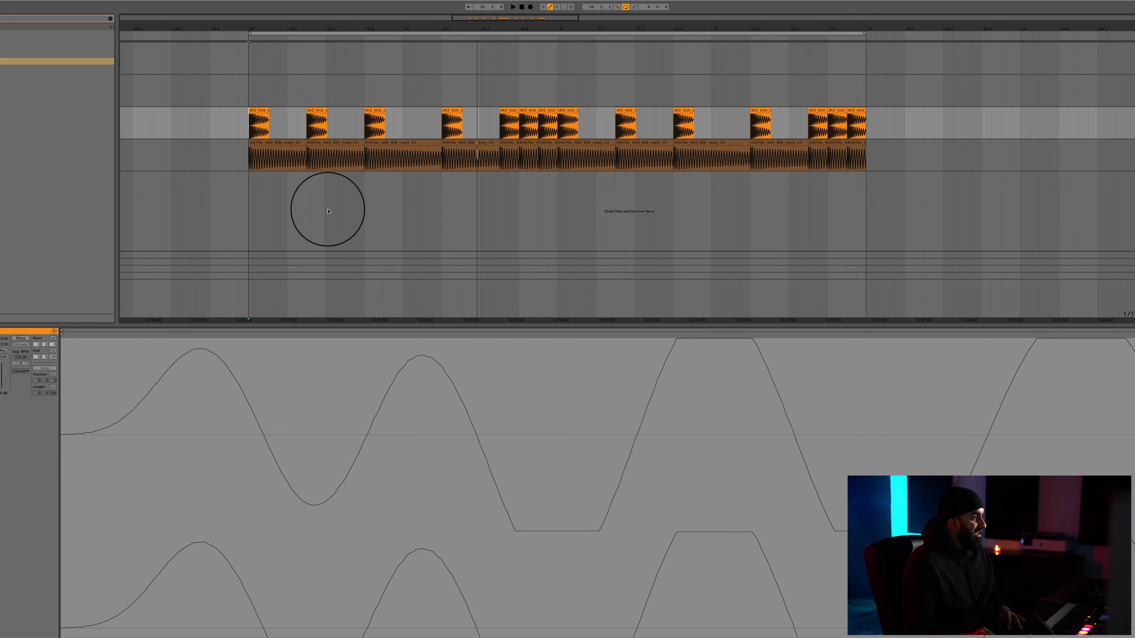
Add an EQ Eight to the dh2_kick_sub_brazzen kick track.
click(250, 157)
scroll(249, 157, up, 2)
scroll(249, 156, up, 2)
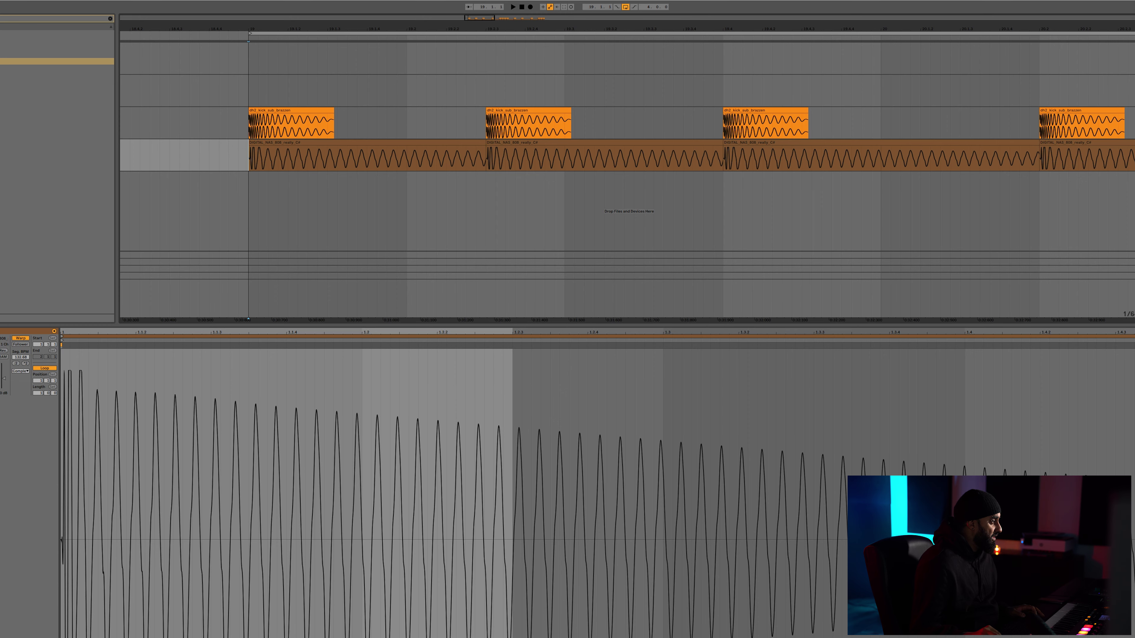
key(super+f)
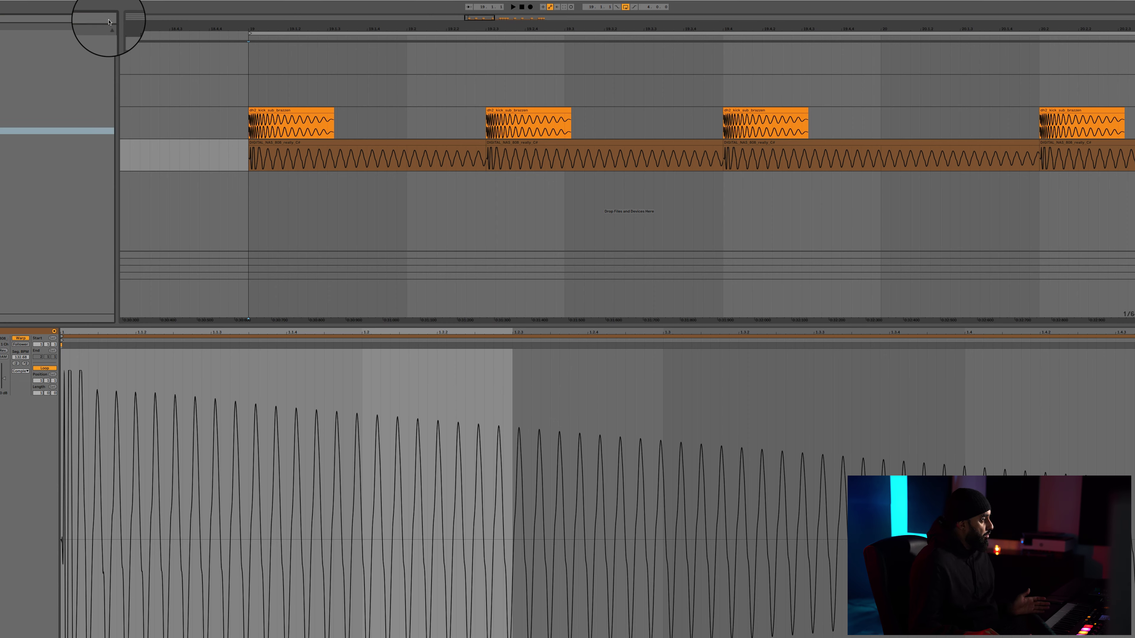
drag(30, 131, 243, 123)
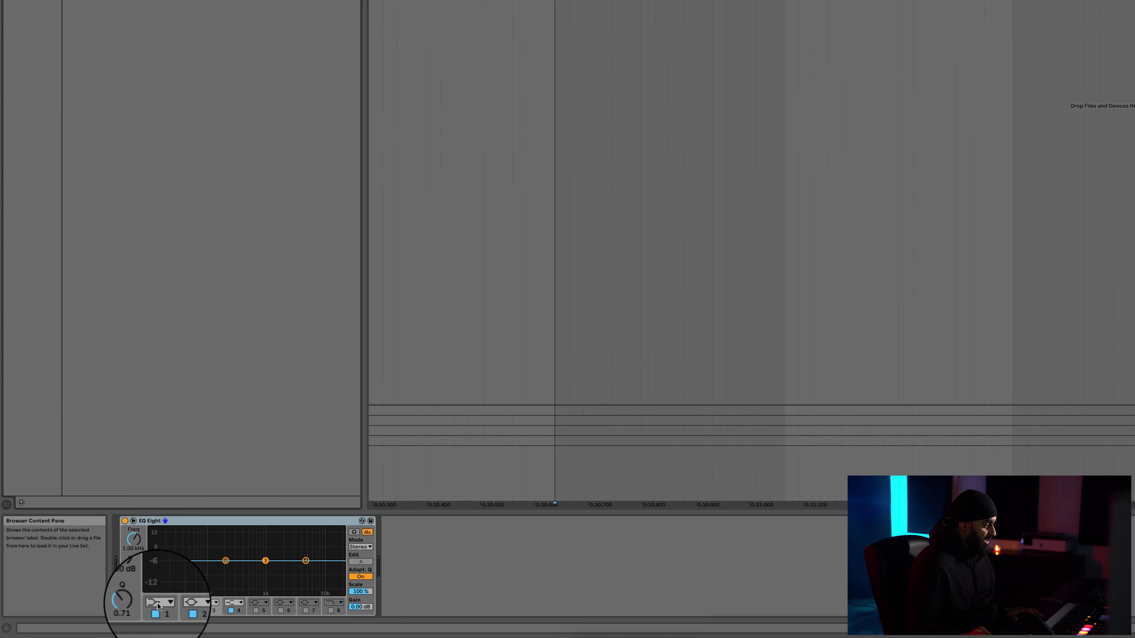
Set EQ Eight's band 1 to a low cut filter and raise its cutoff frequency while playing the loop.
click(159, 598)
click(157, 612)
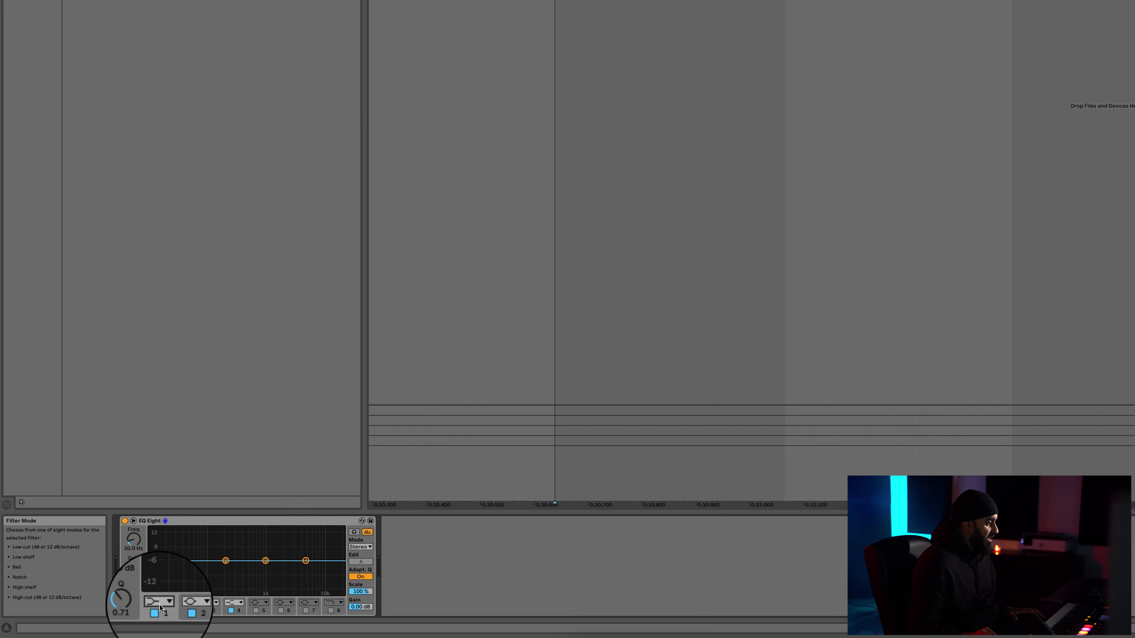
key(space)
click(160, 605)
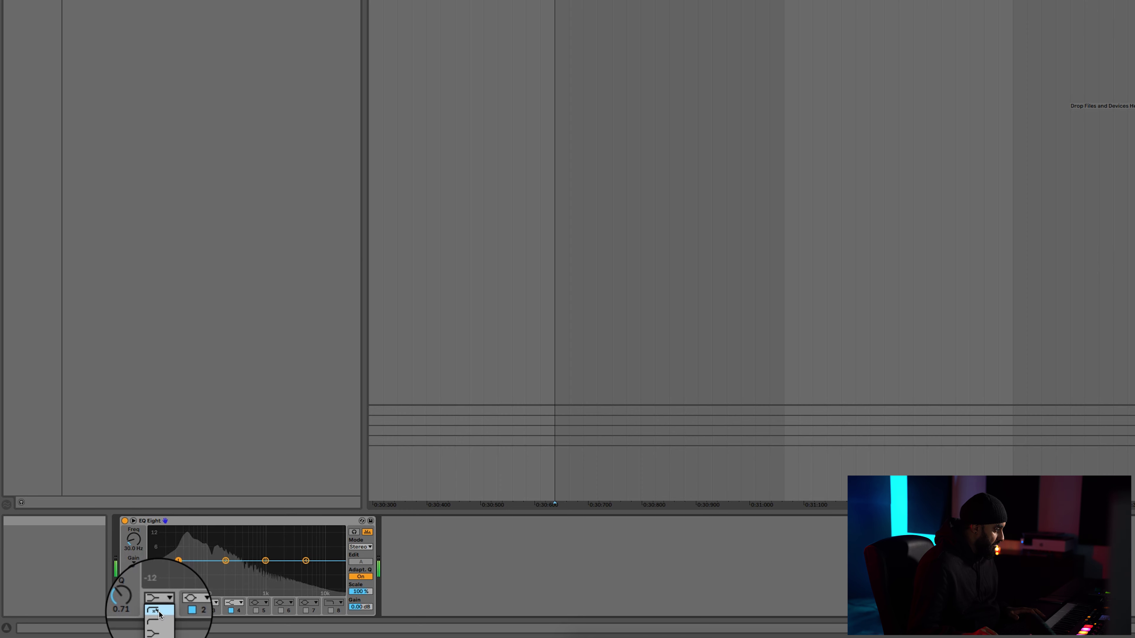
click(159, 612)
drag(178, 568, 187, 567)
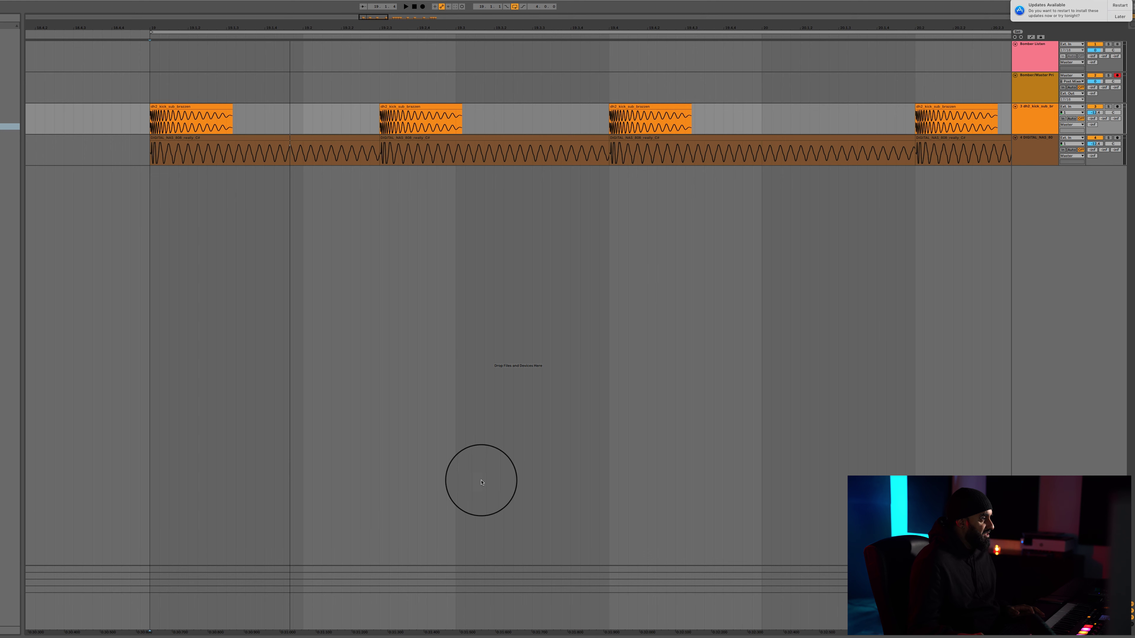
Shorten the first kick clip by trimming its tail, and delete all the kick clips after it.
drag(230, 108, 166, 113)
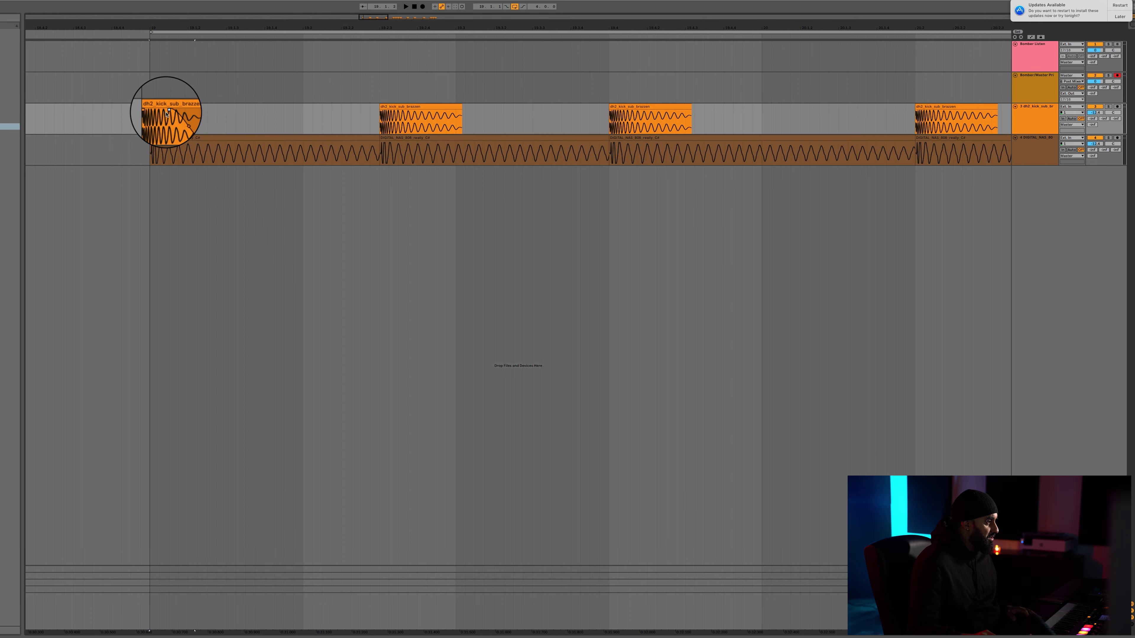
click(185, 110)
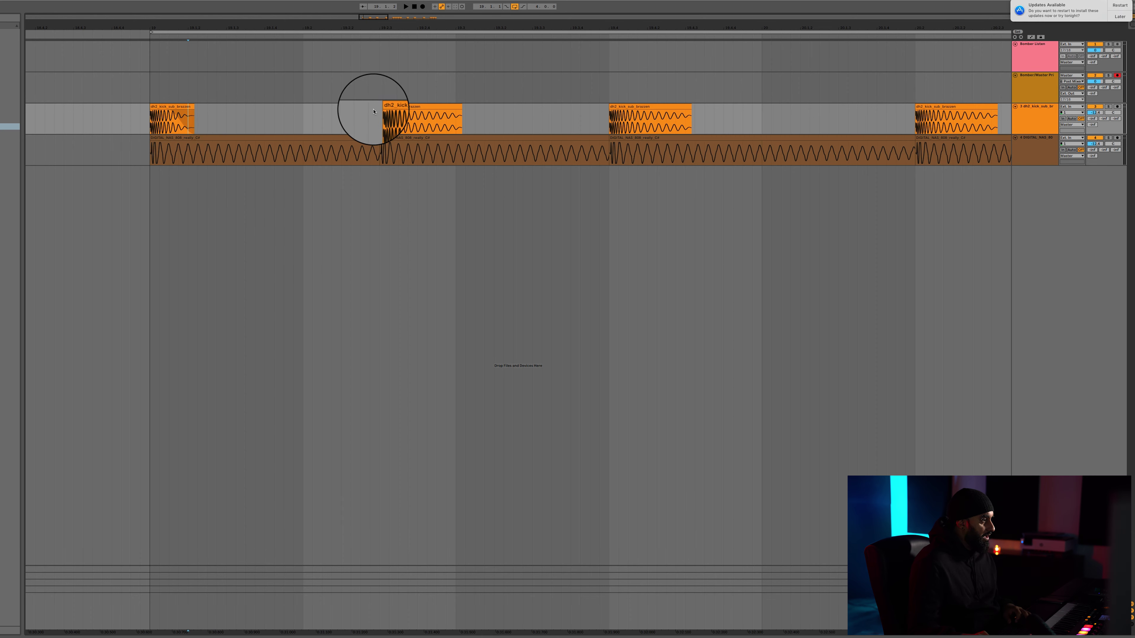
click(402, 109)
key(minus)
key(minus)
key(minus)
key(minus)
shift+click(798, 108)
key(Delete)
key(plus)
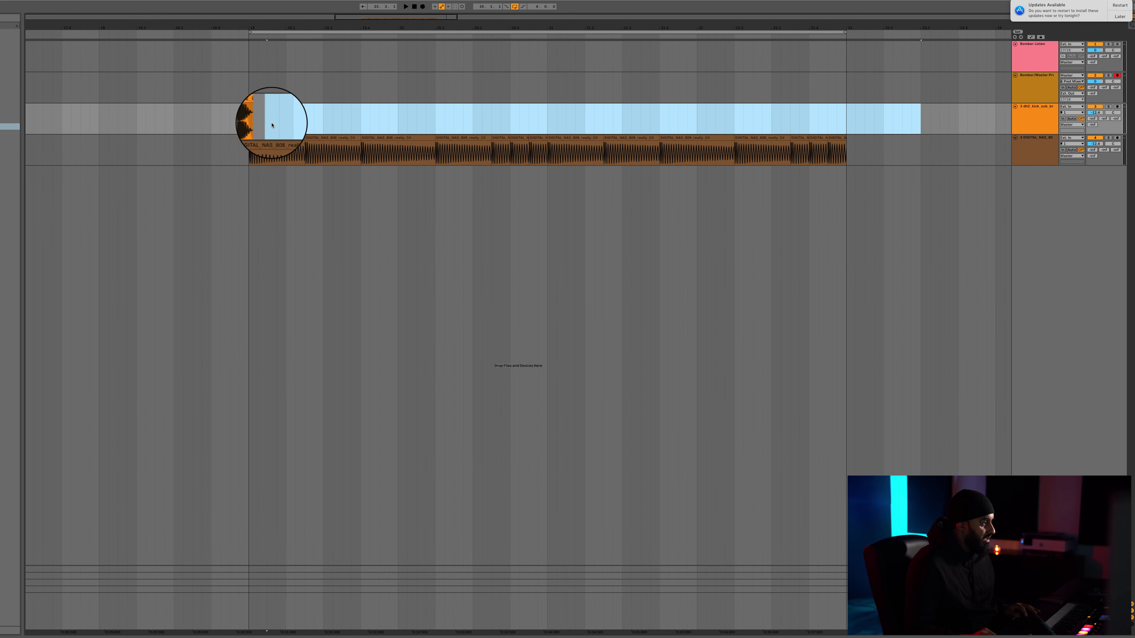
Repeat the shortened kick clip at the start of every 808 hit and play the pattern back.
drag(253, 117, 311, 120)
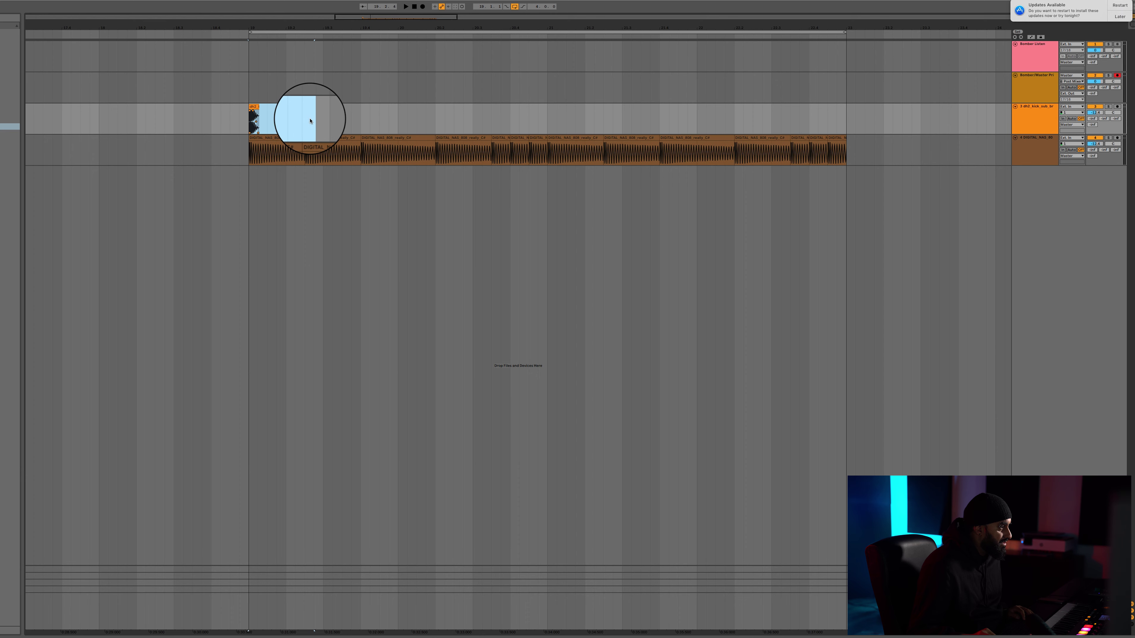
key(super+z)
click(221, 117)
key(space)
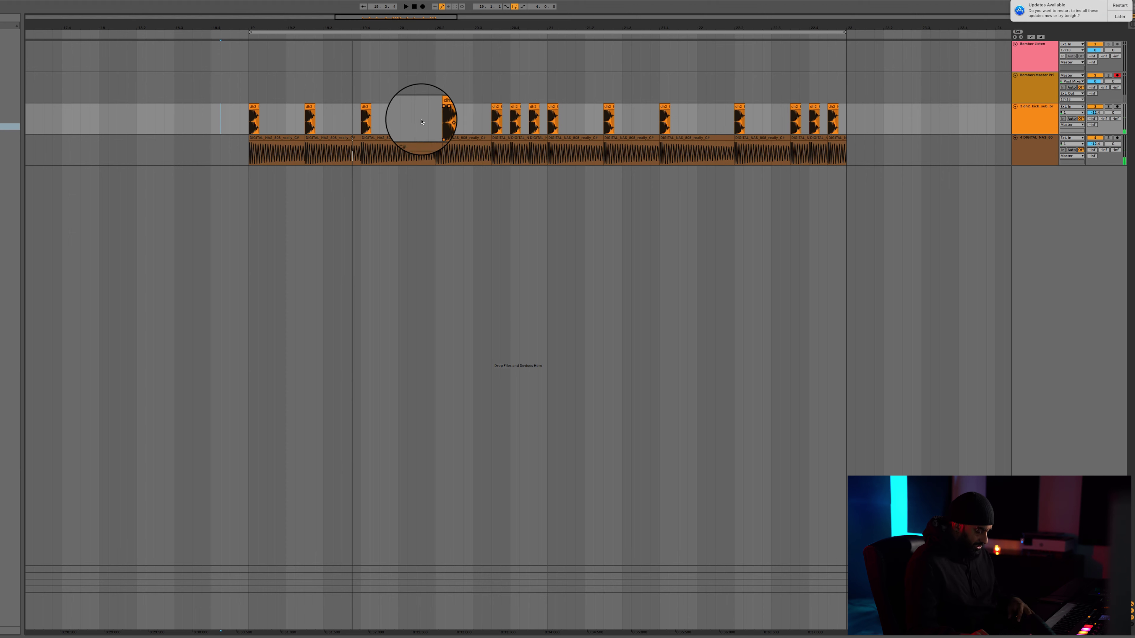
Add short fade-outs to the ends of the 808 clips just before each following hit.
click(249, 154)
key(plus)
key(plus)
key(plus)
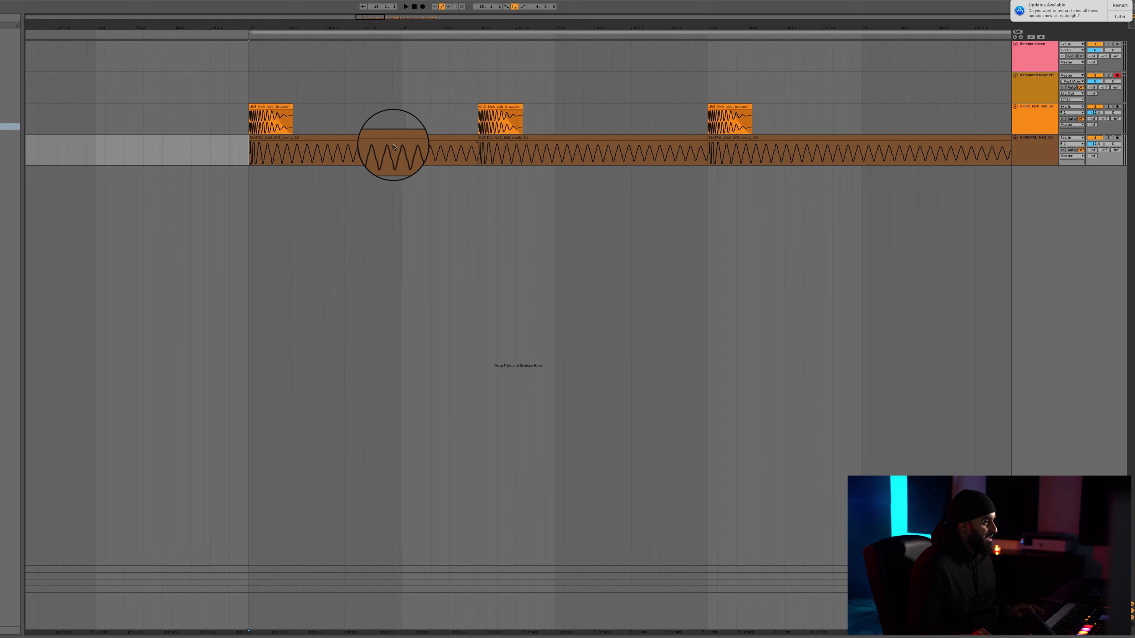
scroll(455, 145, left, 1)
drag(478, 143, 471, 143)
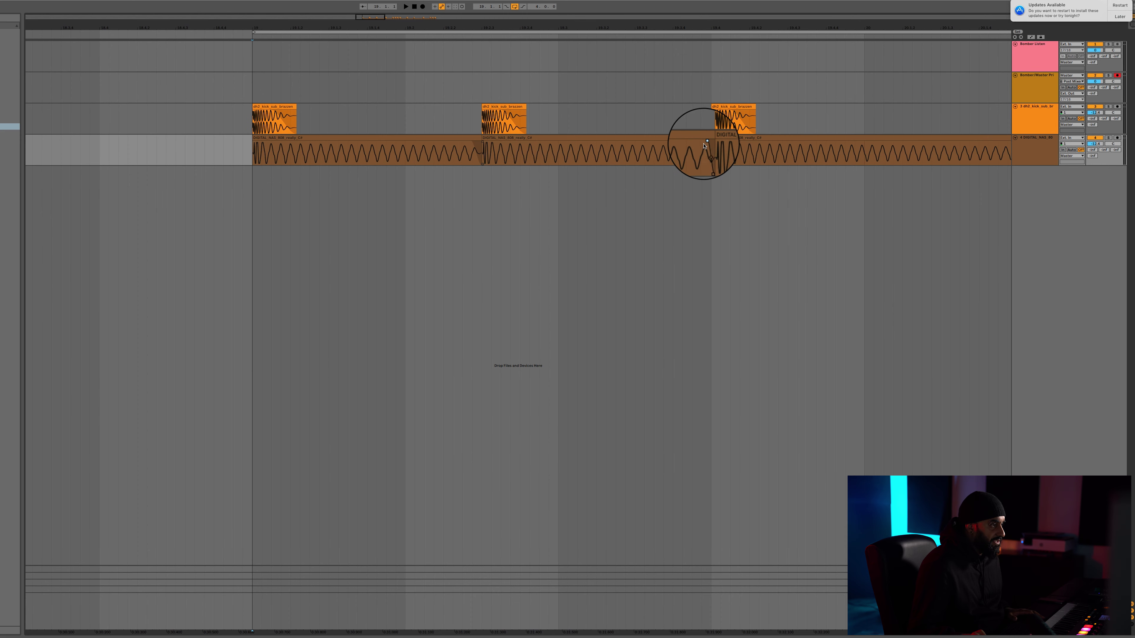
scroll(701, 145, right, 7)
scroll(715, 142, left, 1)
drag(716, 142, 710, 142)
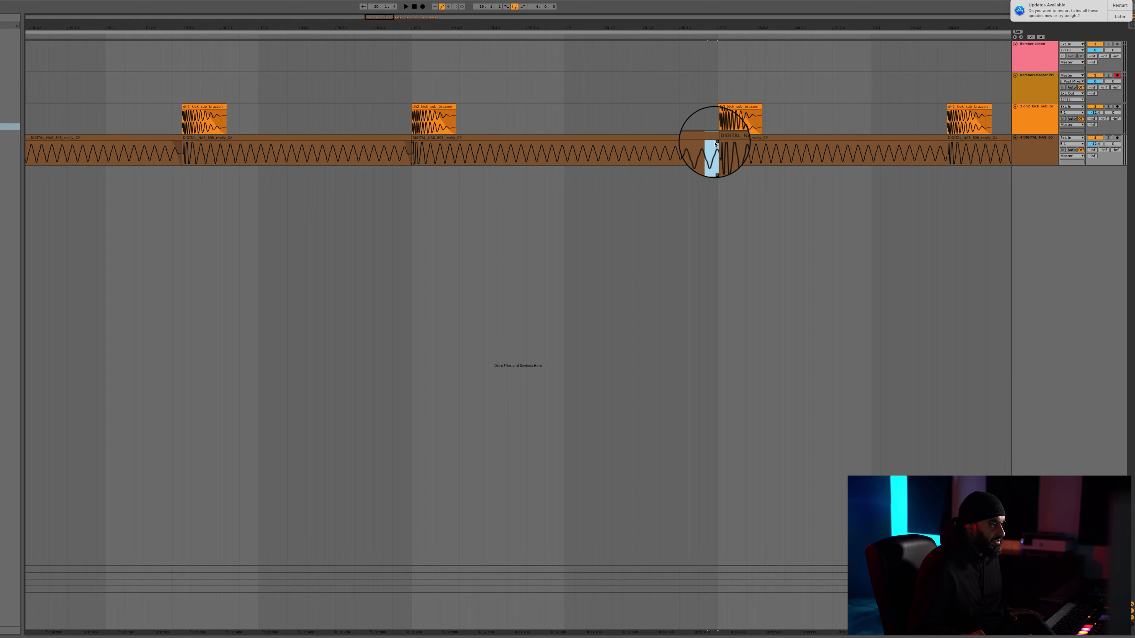
scroll(715, 144, right, 8)
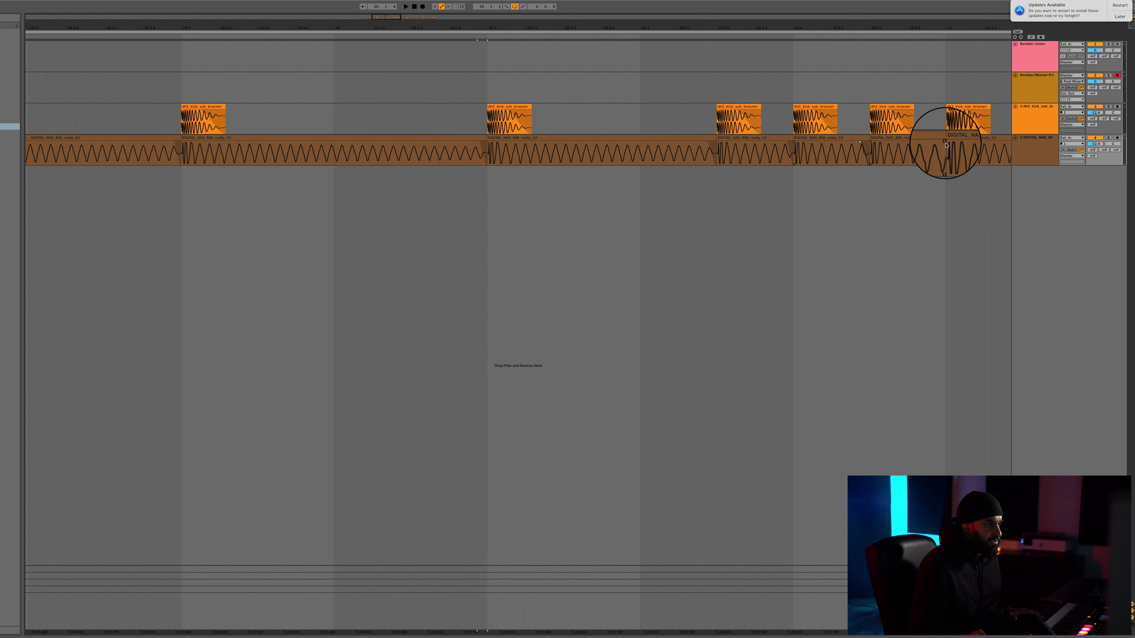
key(minus)
key(minus)
key(minus)
key(minus)
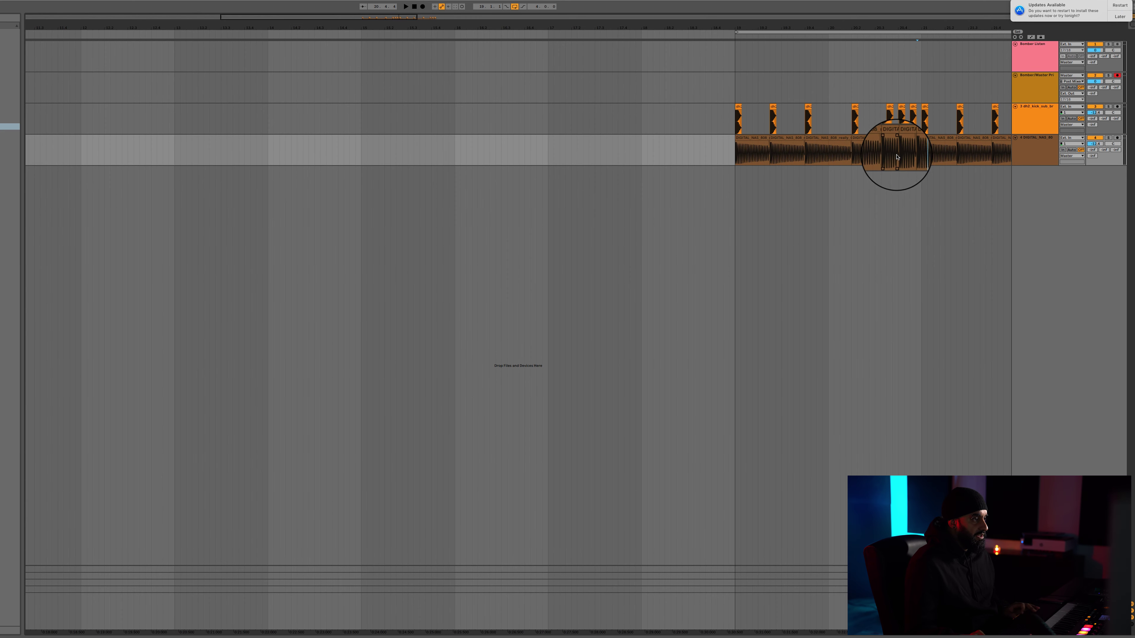
Play the kick and 808 pattern and adjust the 808 track's volume, then stop playback.
click(915, 138)
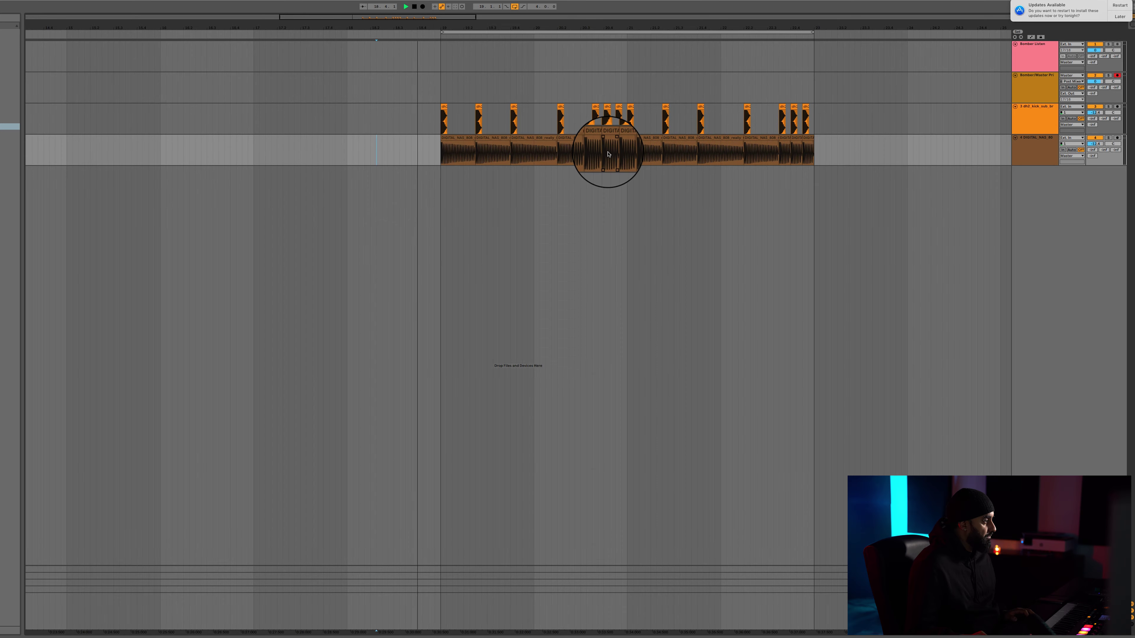
drag(1096, 144, 1097, 139)
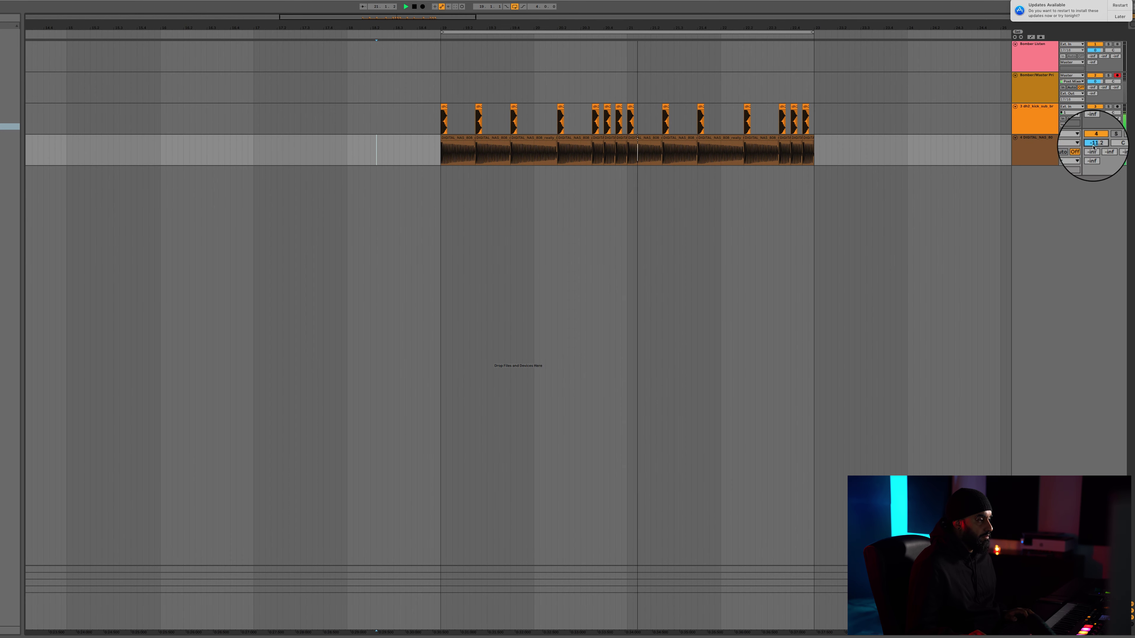
click(436, 150)
key(space)
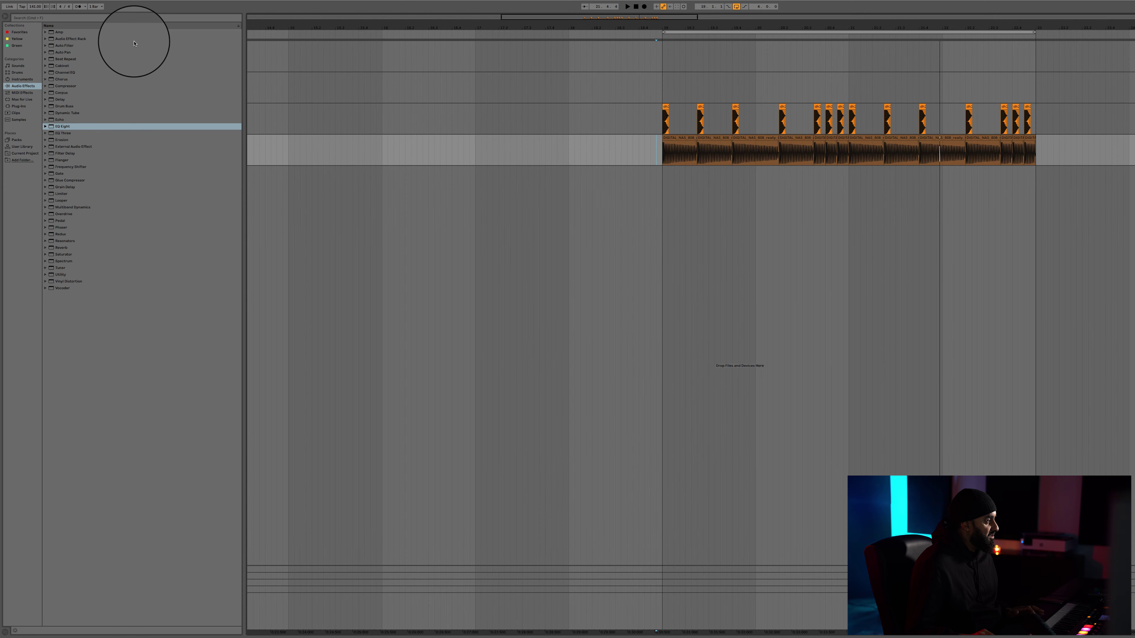
Search the plug-ins for dbx, load the Universal Audio UAD dbx 160 compressor and place it on the kick track.
click(28, 106)
click(77, 18)
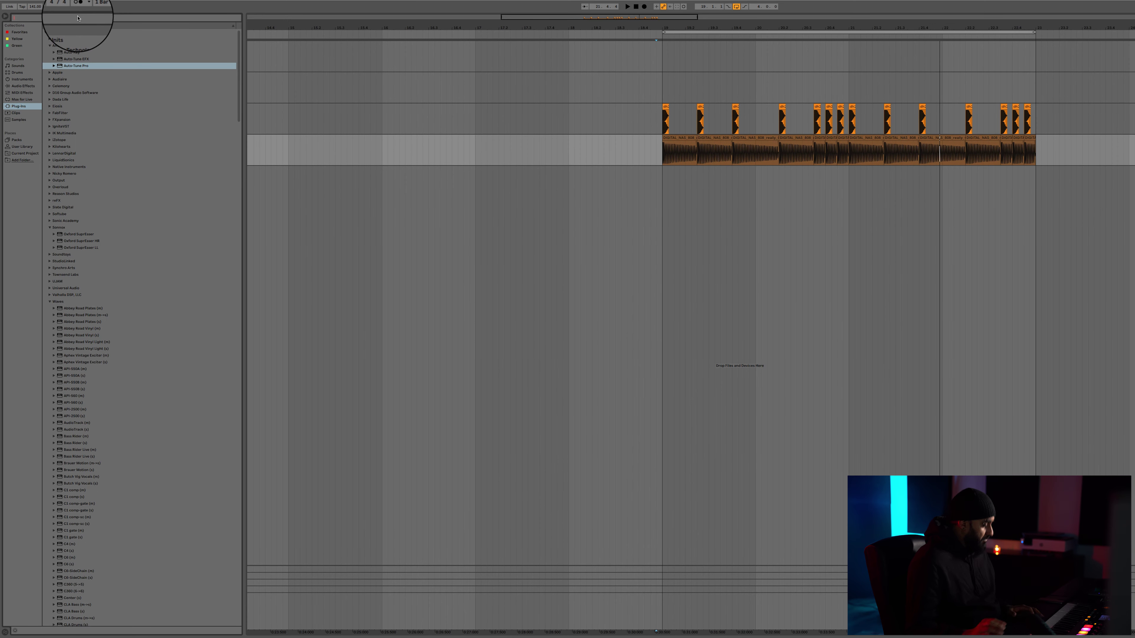
text(dbx)
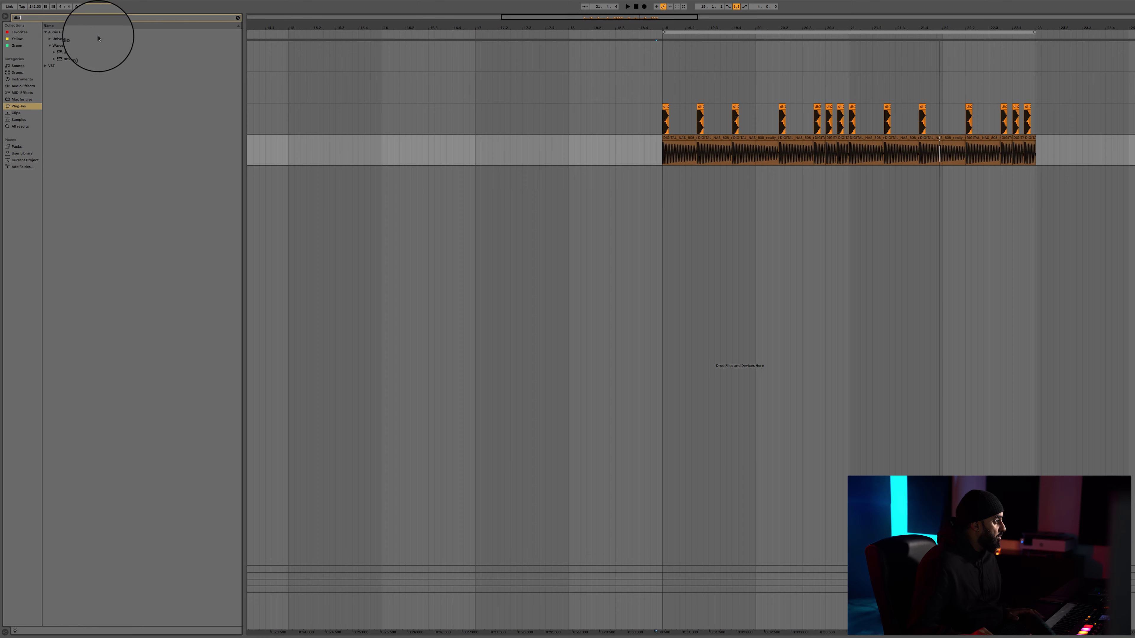
click(49, 39)
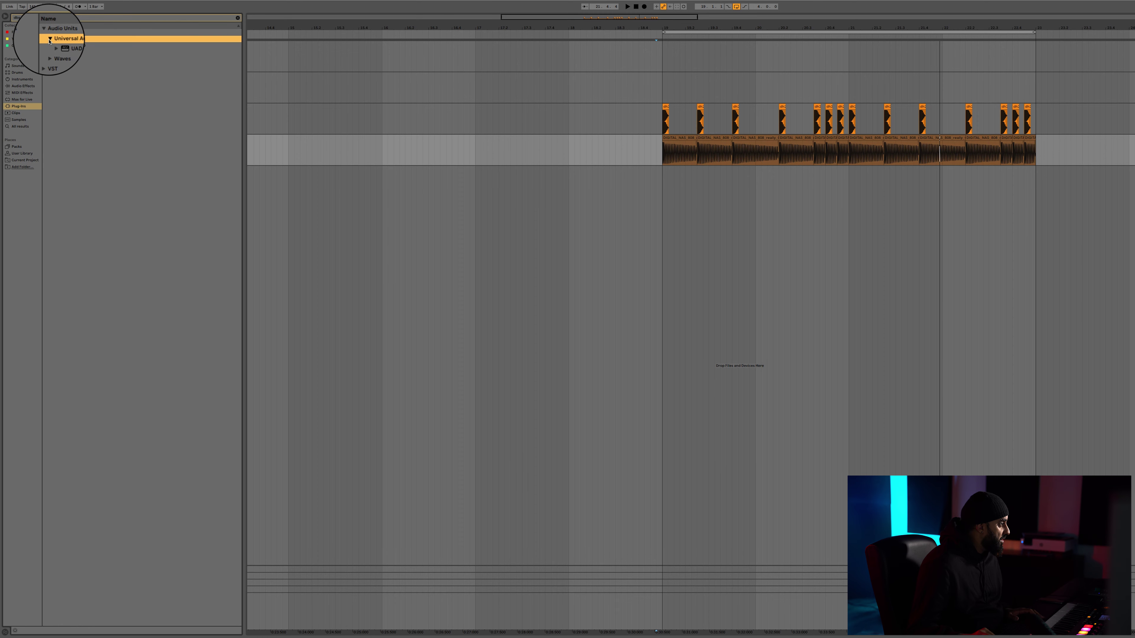
double_click(72, 45)
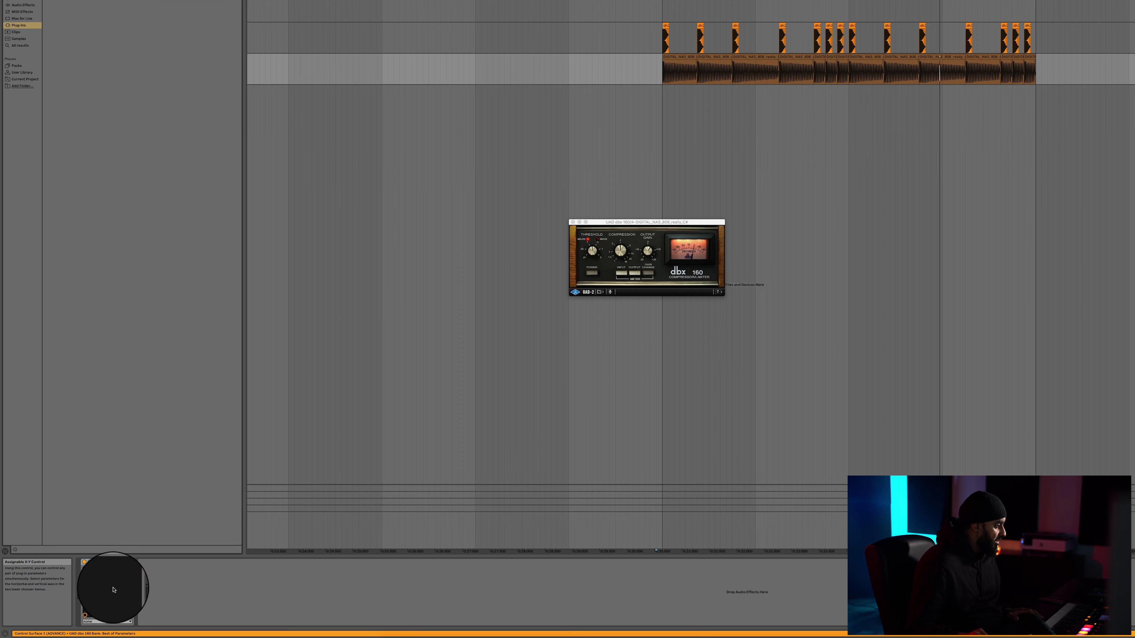
drag(105, 562, 721, 38)
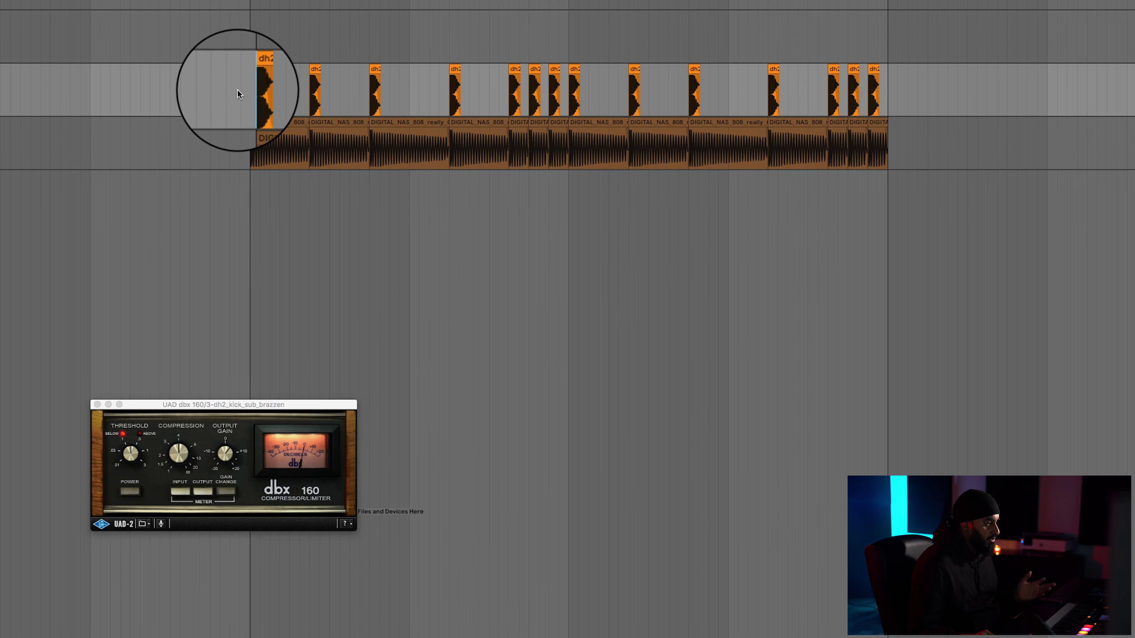
Adjust the dbx 160's threshold and compression on the kick track while the loop plays.
key(space)
drag(134, 454, 142, 421)
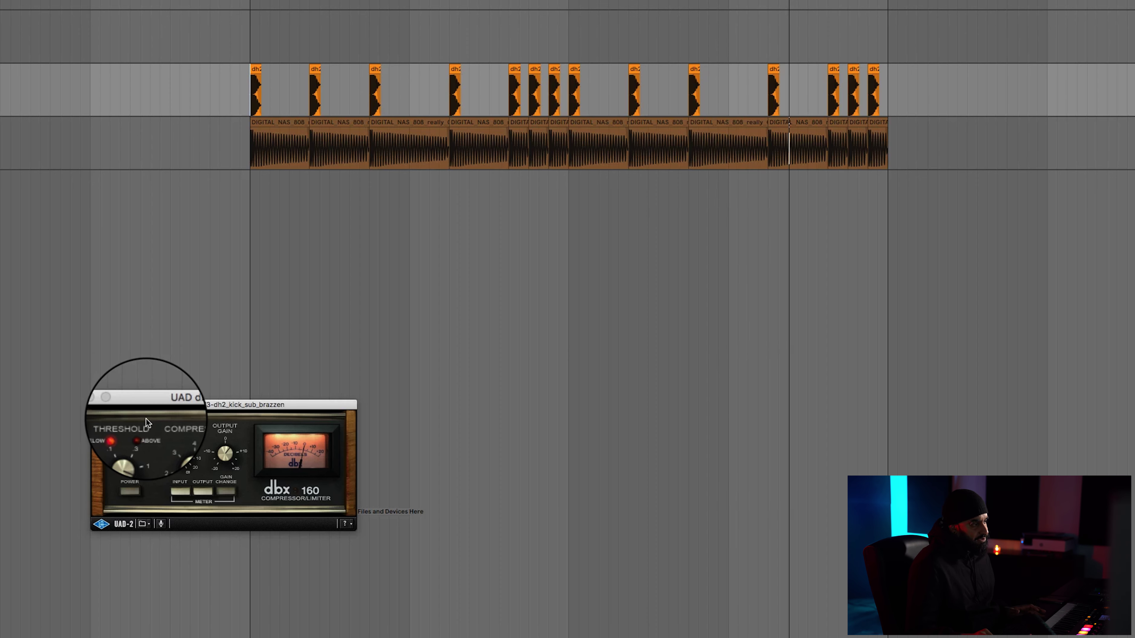
key(space)
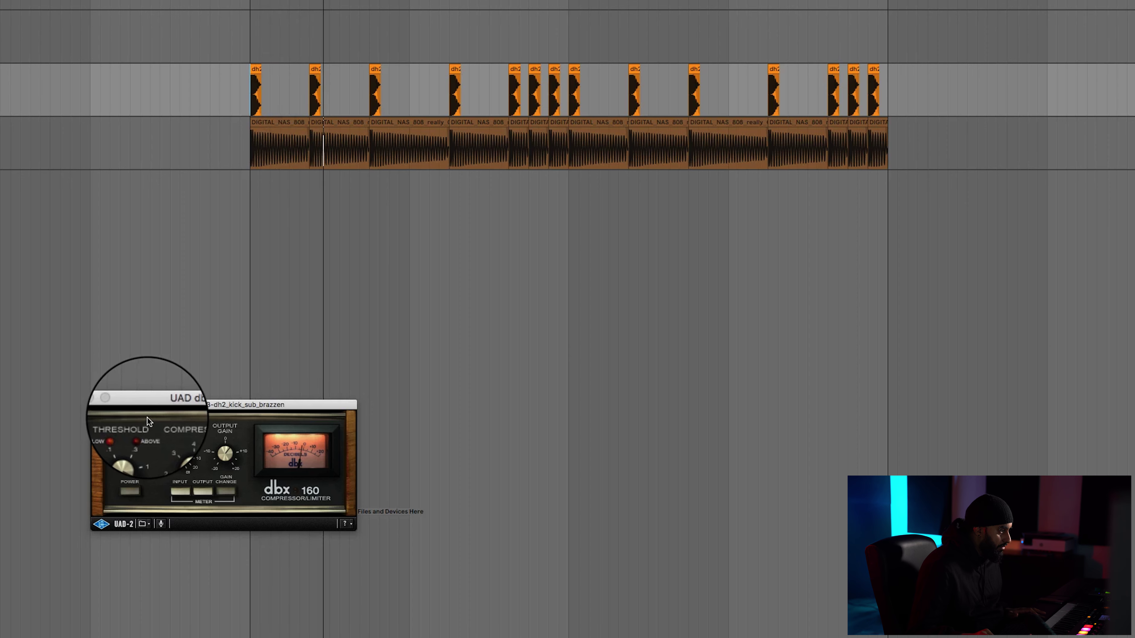
drag(171, 454, 173, 448)
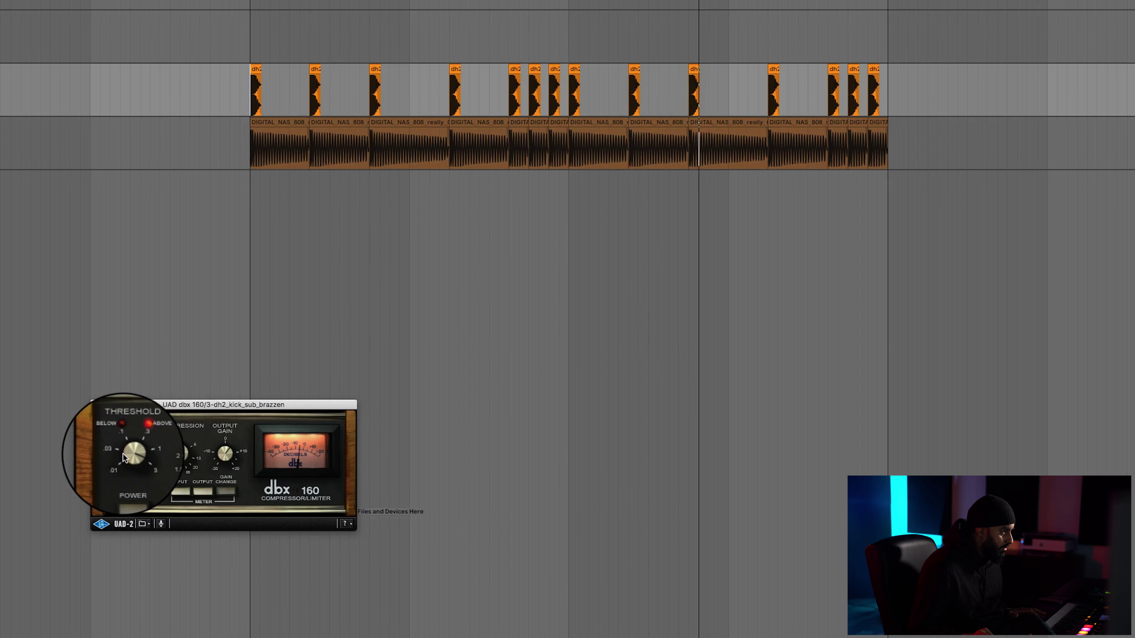
mouse_move(185, 456)
mouse_down()
mouse_move(178, 473)
mouse_move(190, 457)
mouse_move(186, 471)
mouse_up()
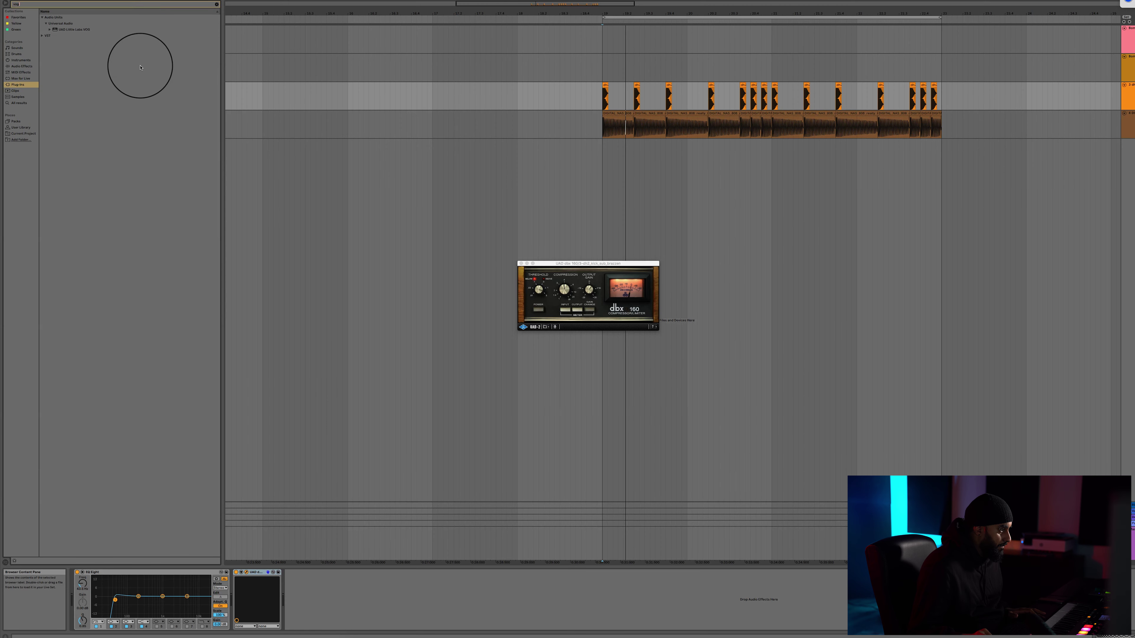
Add the UAD Little Labs VOG plug-in to the 808 track and play the pattern from the start of the clips.
mouse_move(72, 29)
mouse_down()
mouse_move(332, 71)
mouse_move(536, 140)
mouse_move(580, 122)
mouse_up()
click(597, 123)
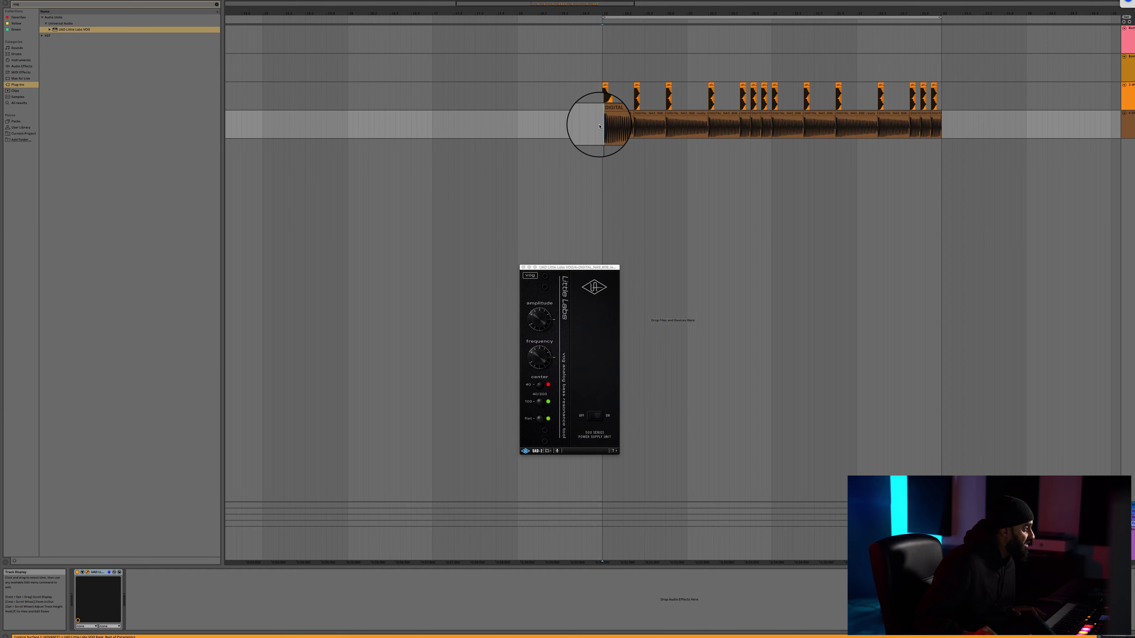
click(995, 123)
click(604, 120)
key(space)
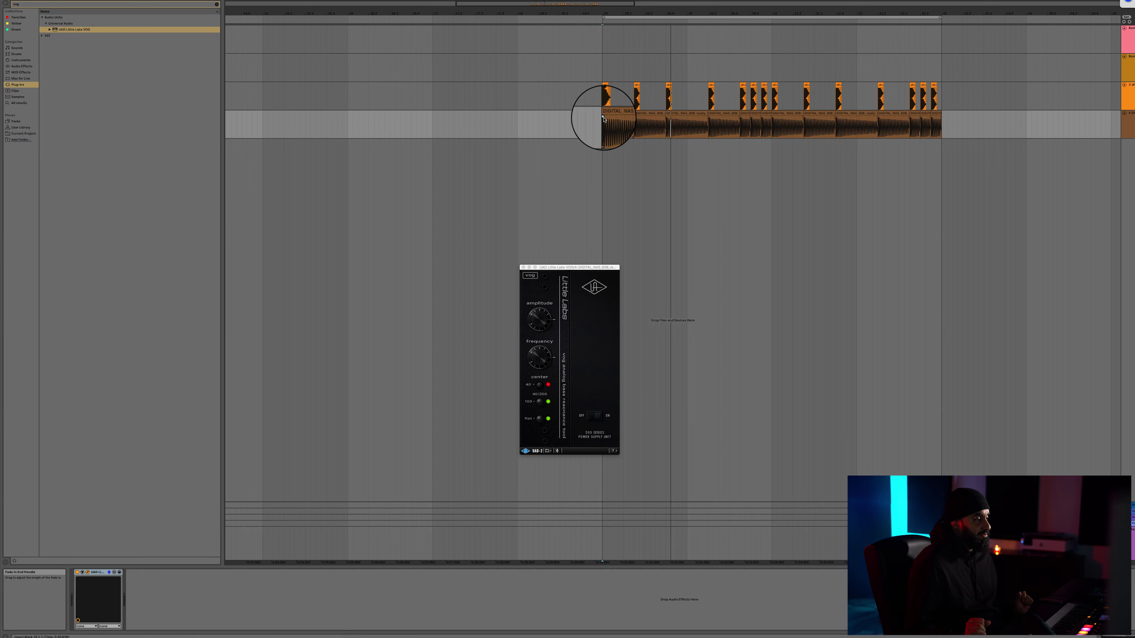
key(space)
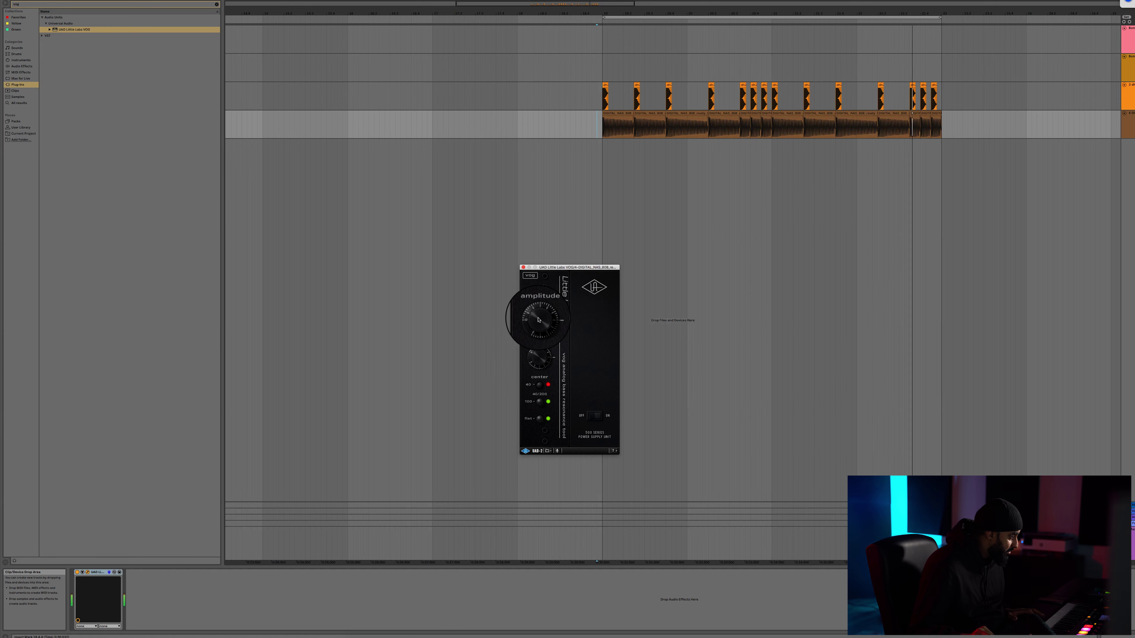
Select all the 808 clips, lower their clip gain, and play the loop with the track's devices shown.
drag(974, 125, 597, 115)
click(599, 115)
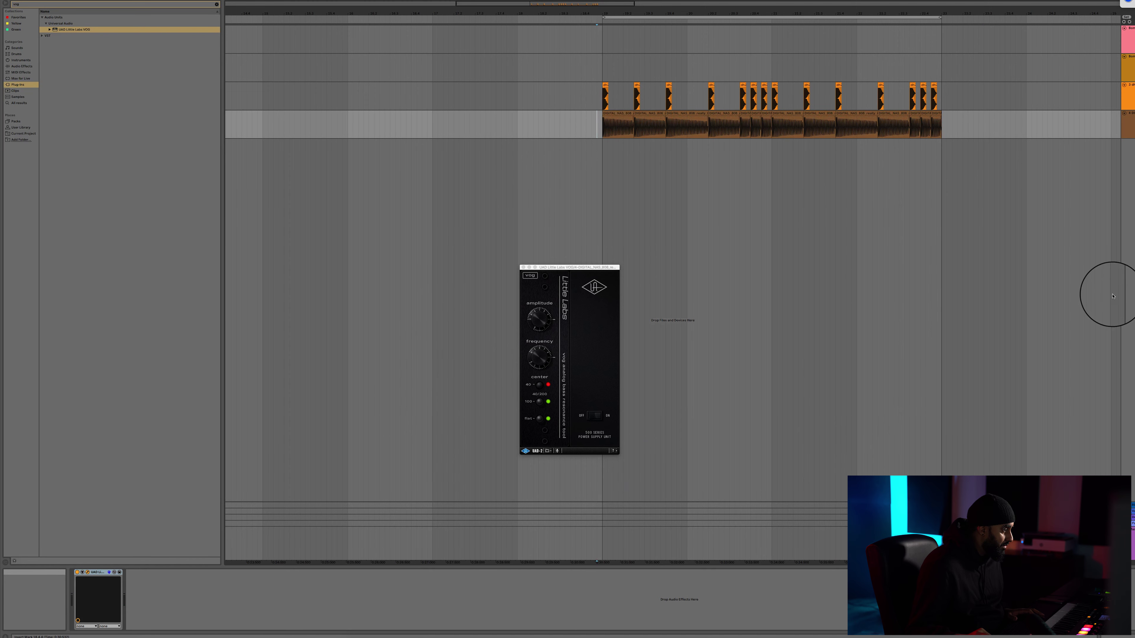
click(1126, 635)
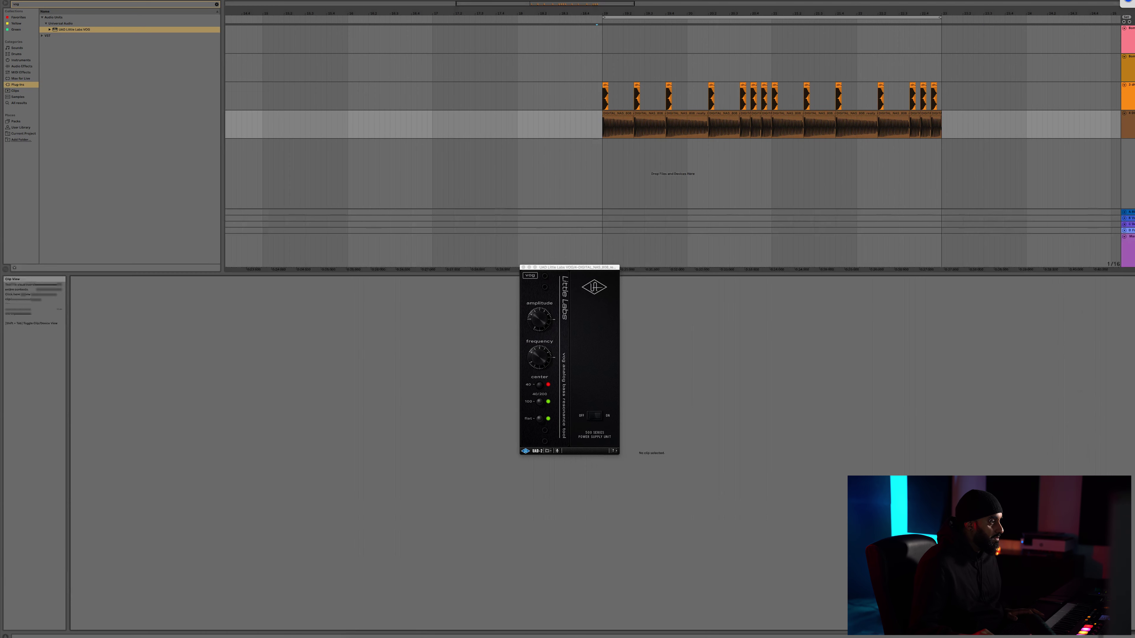
drag(947, 128, 598, 115)
drag(123, 320, 123, 325)
key(space)
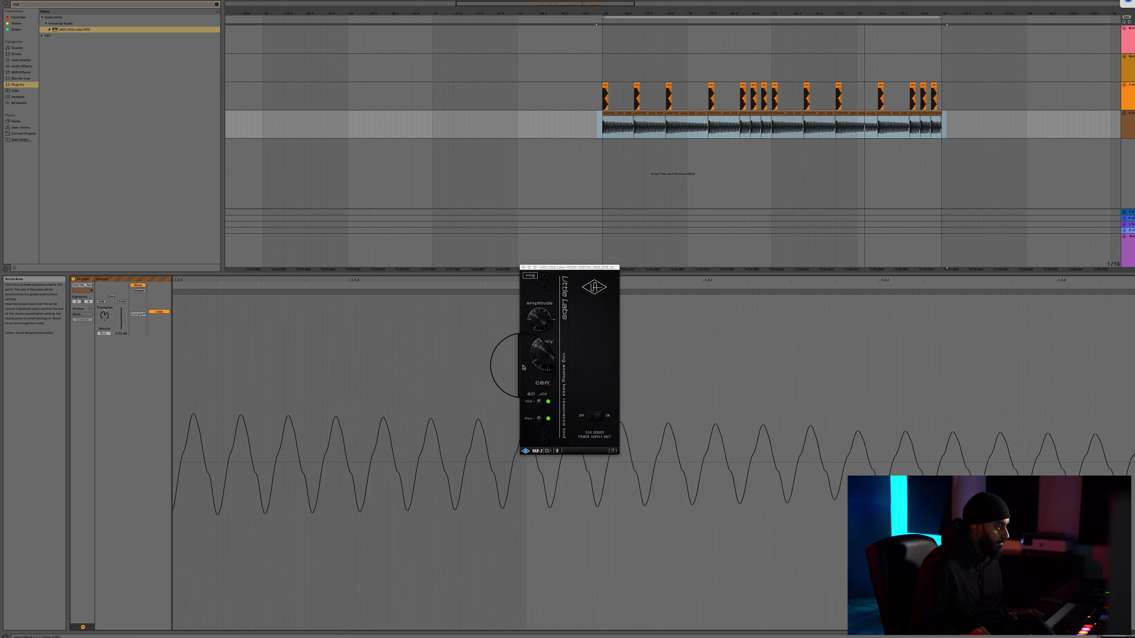
key(shift+Tab)
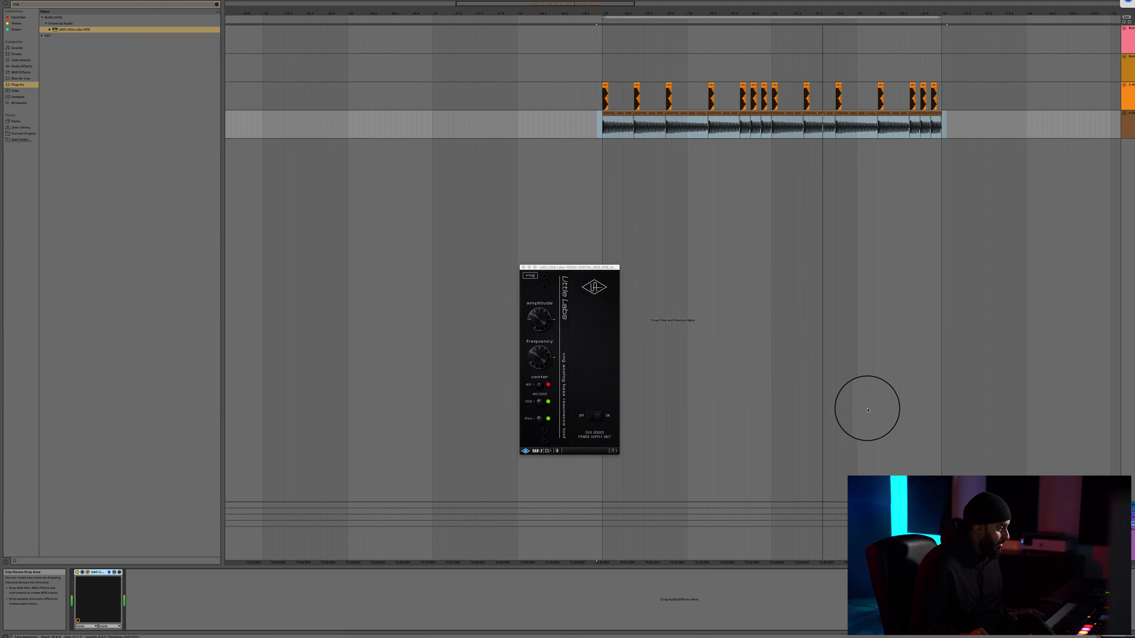
Reset the selected 808 clips' gain to its default, then add a Utility device to the 808 track and reposition it in the chain.
key(shift+Tab)
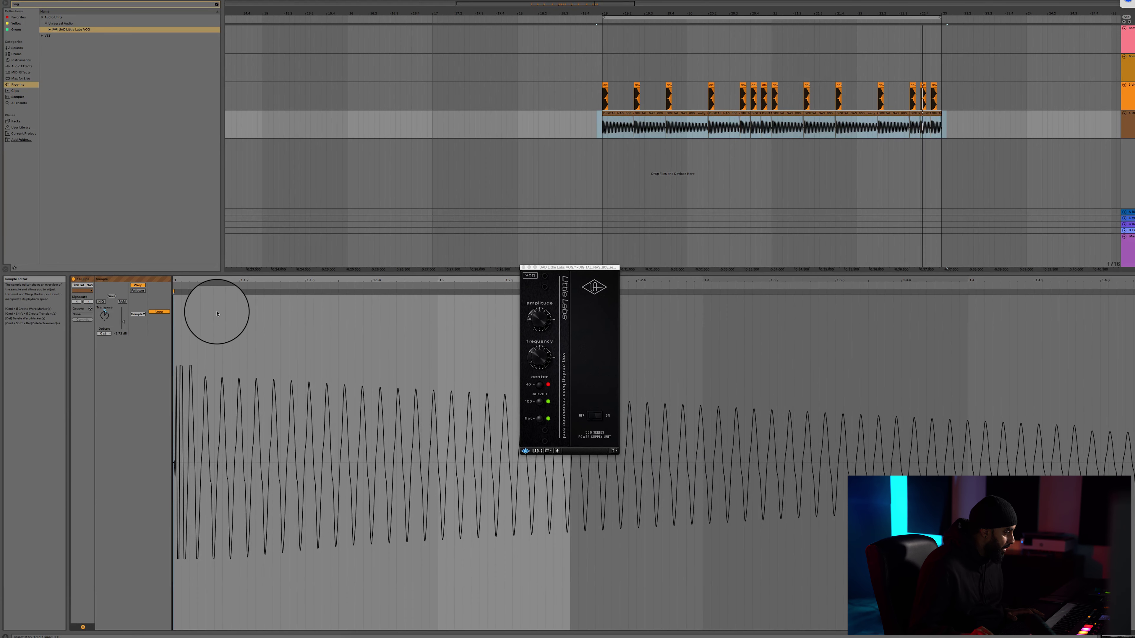
double_click(122, 324)
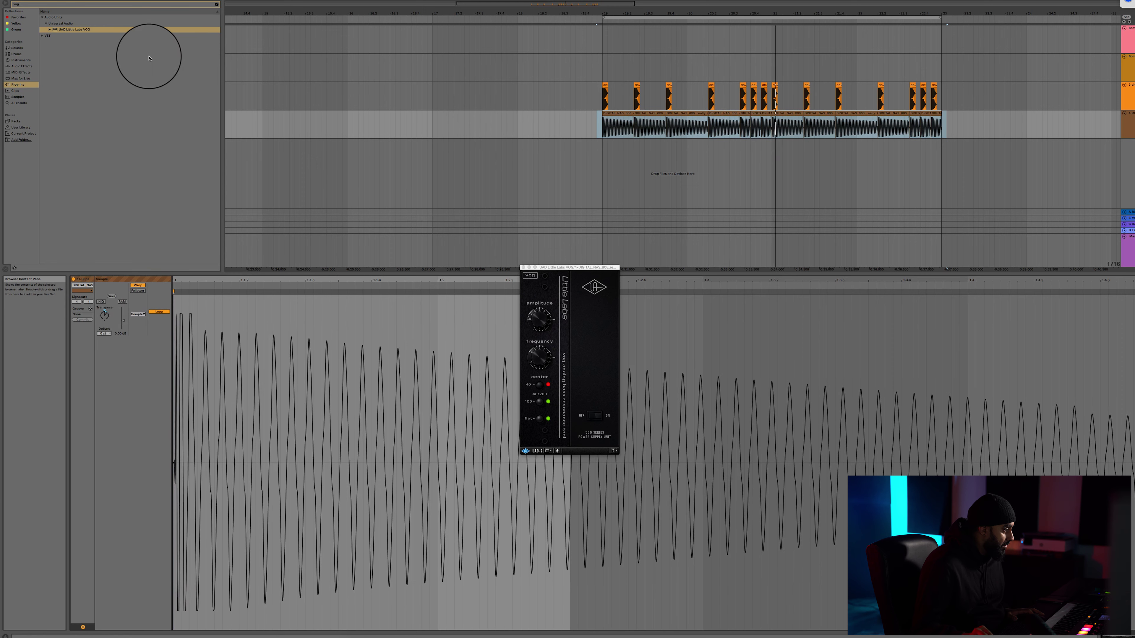
click(20, 66)
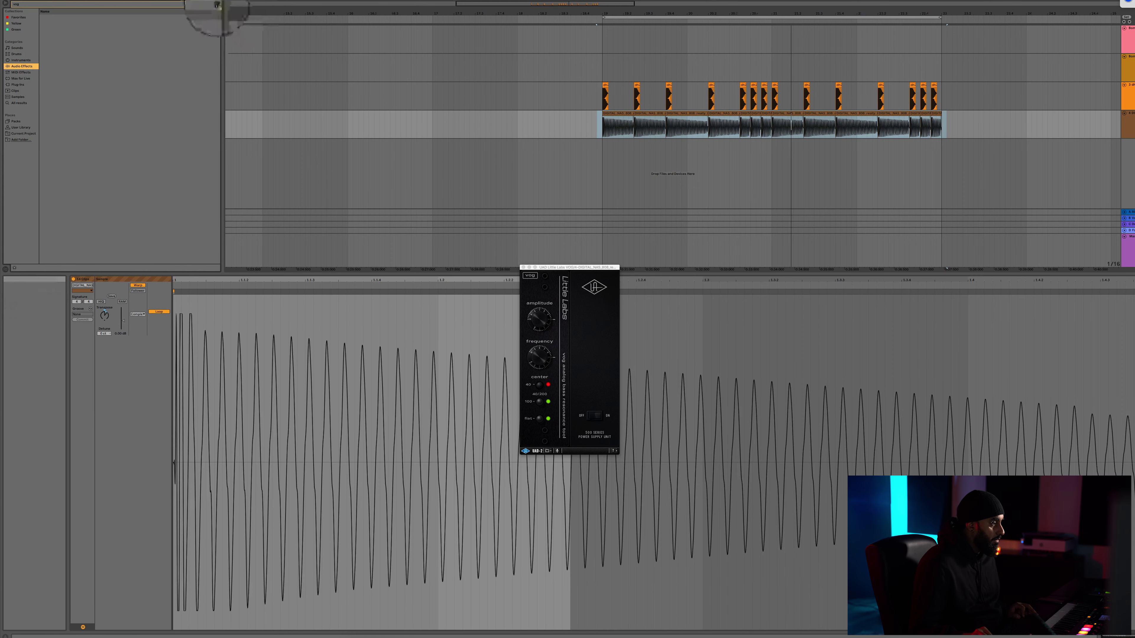
click(56, 237)
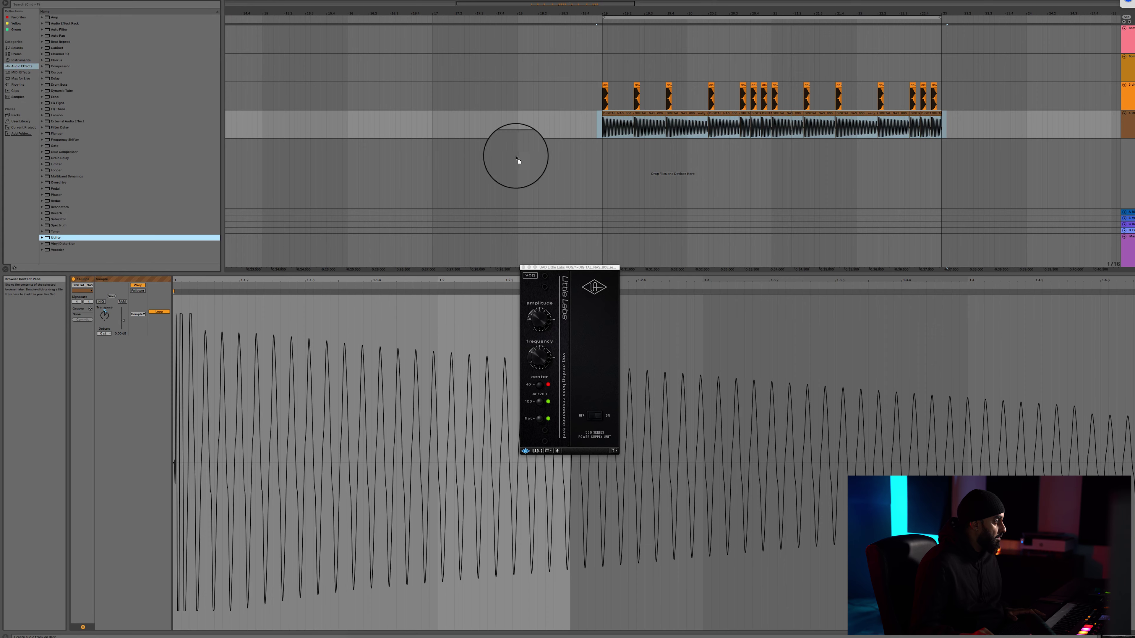
drag(583, 130, 583, 129)
drag(139, 573, 106, 599)
Set the 808 track's volume to about -0.3 dB while the loop plays, then stop playback with the insertion point before the clips.
key(space)
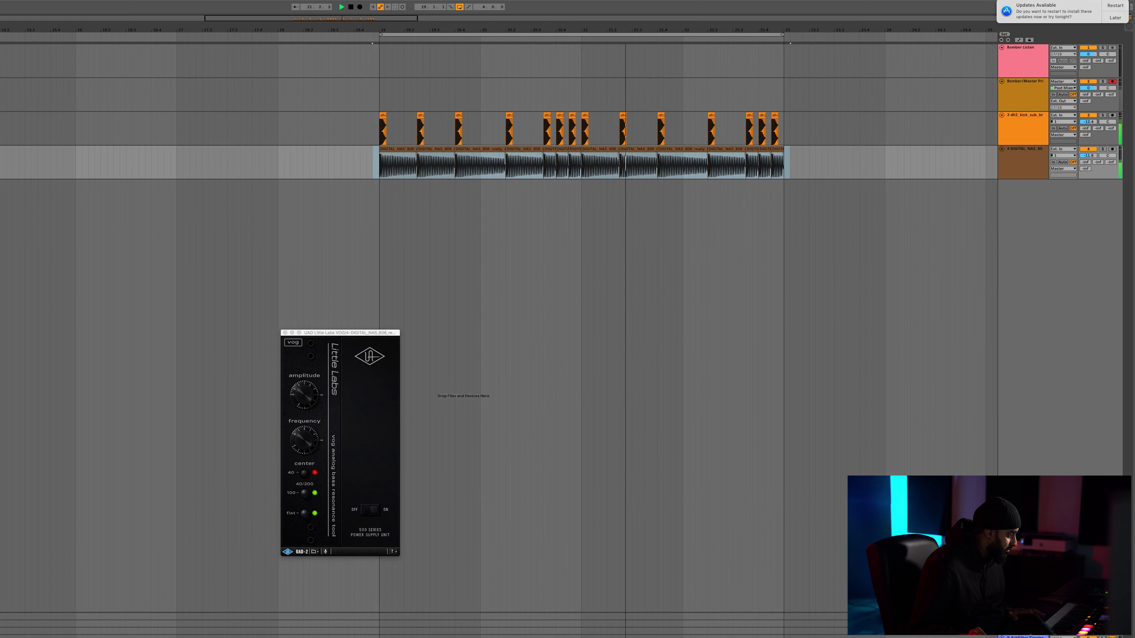
mouse_move(1086, 155)
mouse_down()
mouse_move(1086, 126)
mouse_move(1083, 157)
mouse_up()
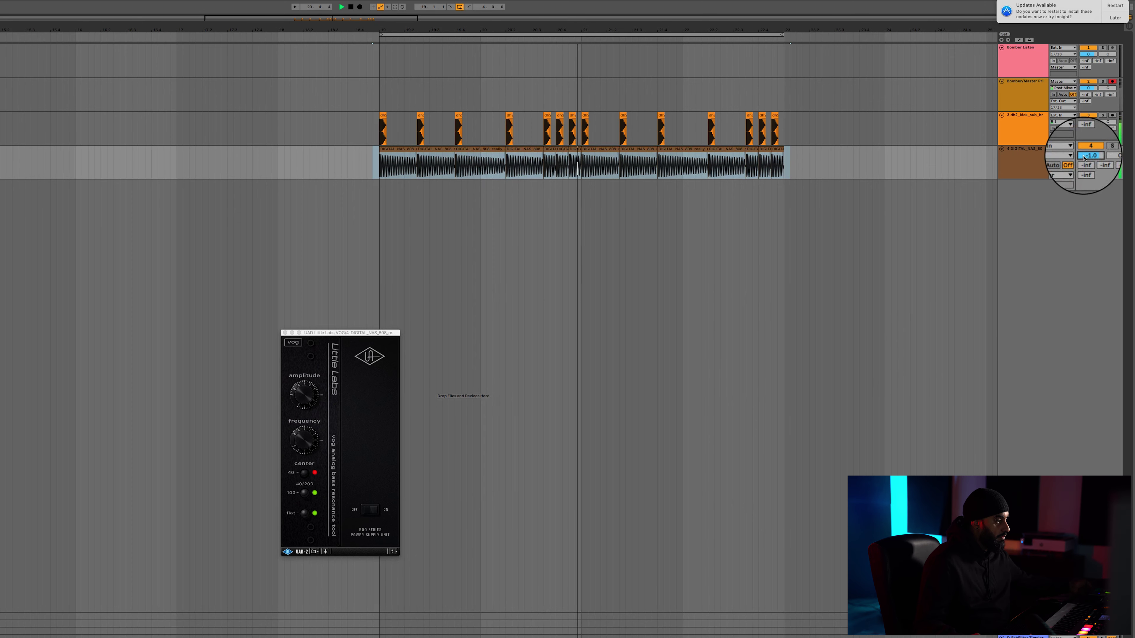
drag(1083, 157, 1084, 155)
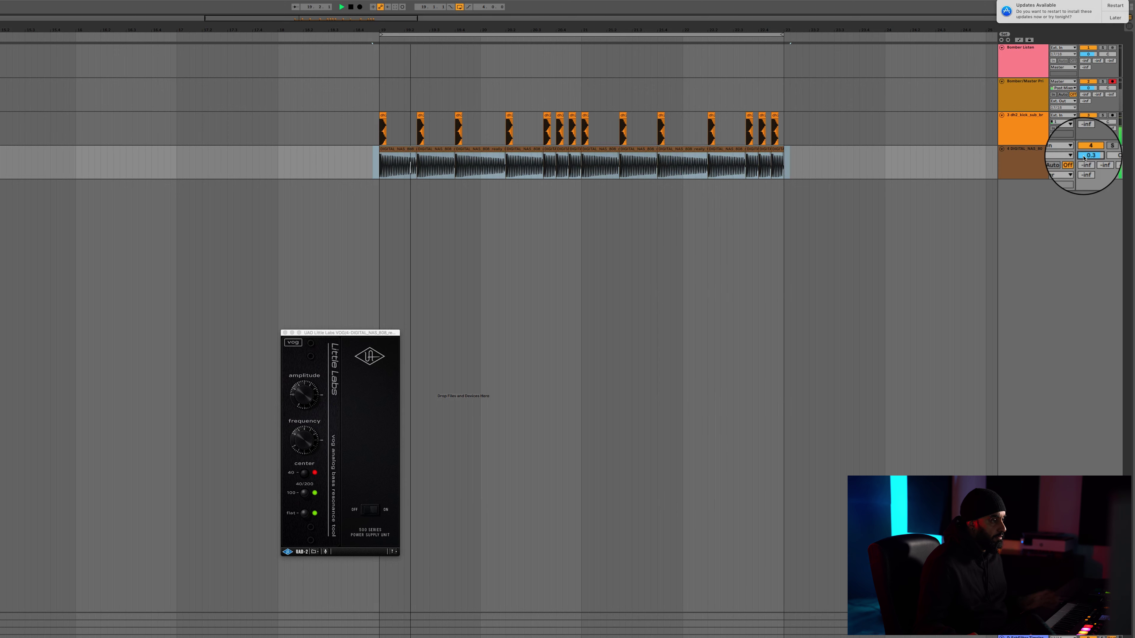
click(360, 166)
key(space)
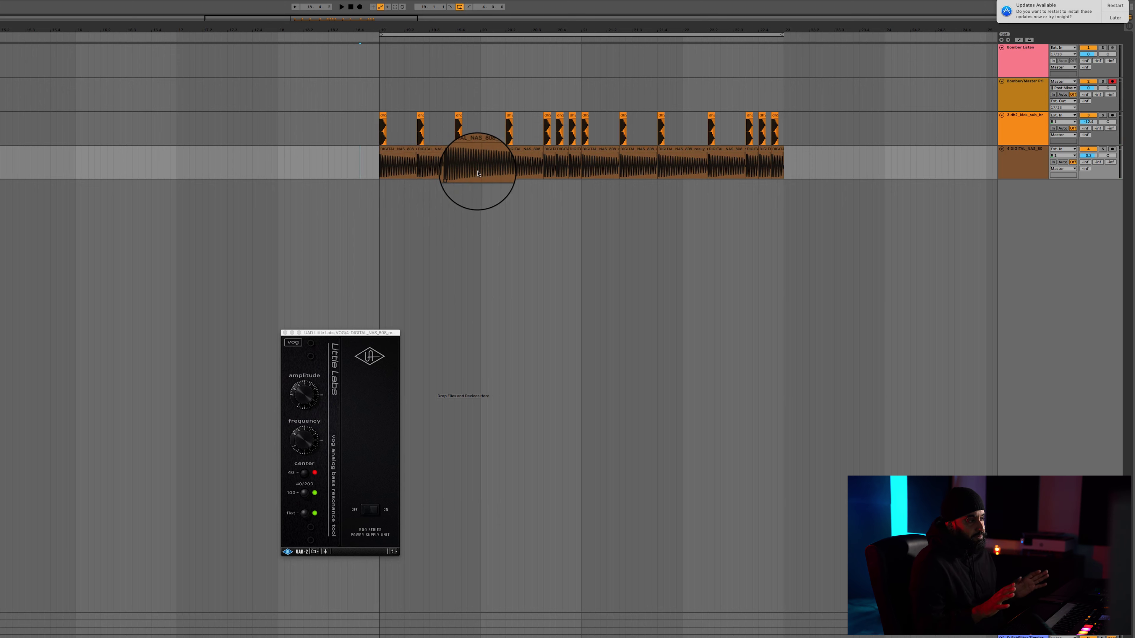